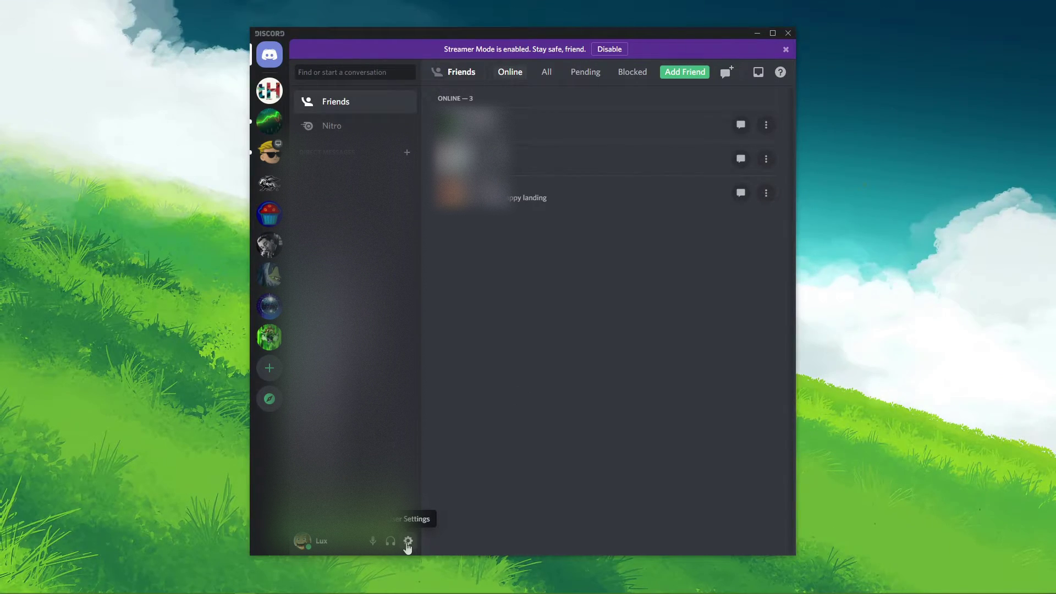
# Open the Tech How server's overview settings, select Europe as the server region, and close the settings
pyautogui.rightClick(269, 91)
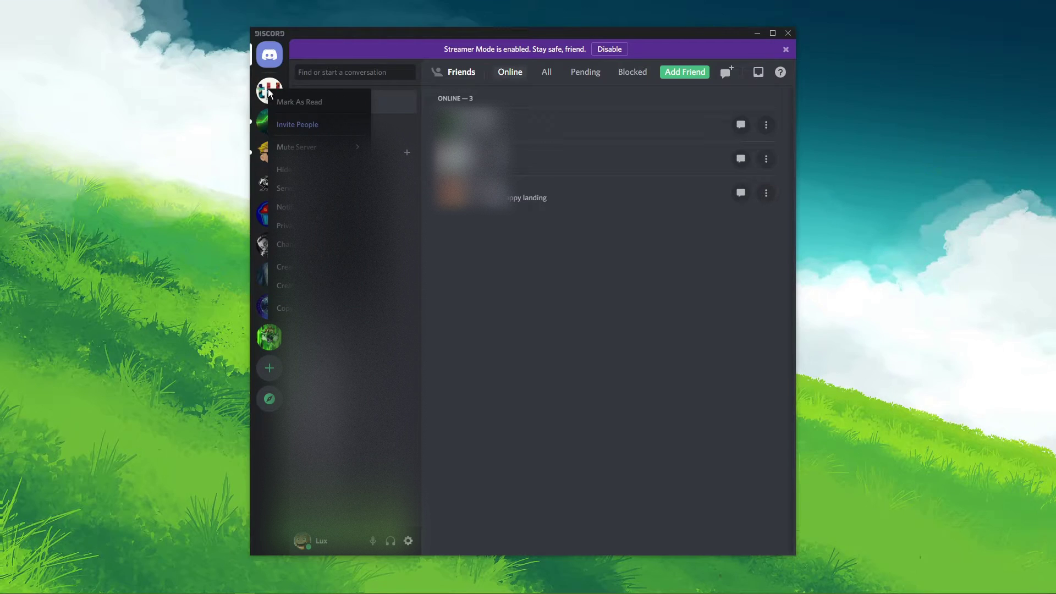
pyautogui.moveTo(308, 188)
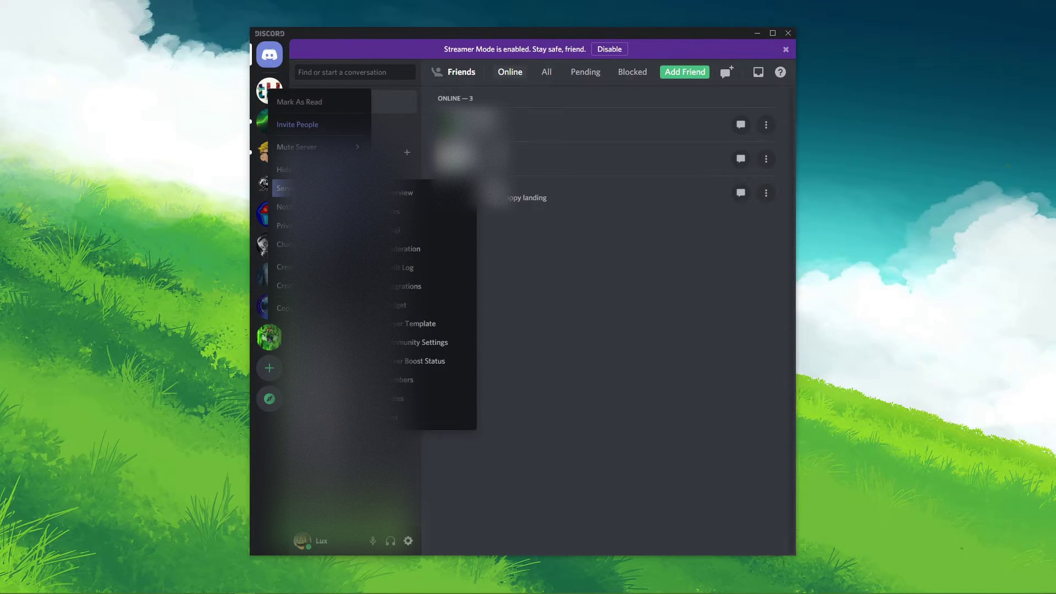
pyautogui.click(408, 196)
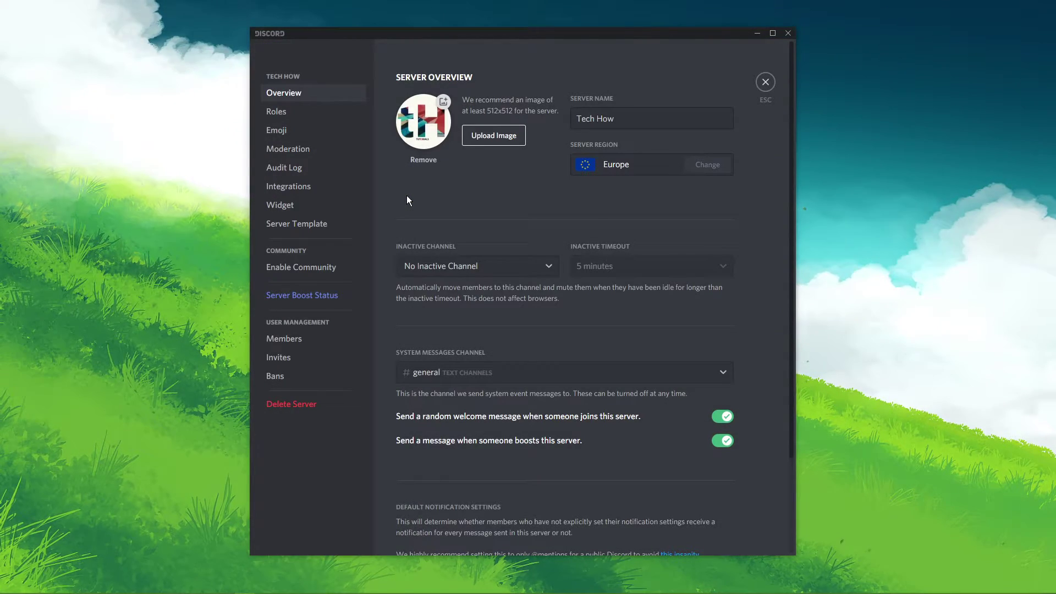
pyautogui.click(704, 165)
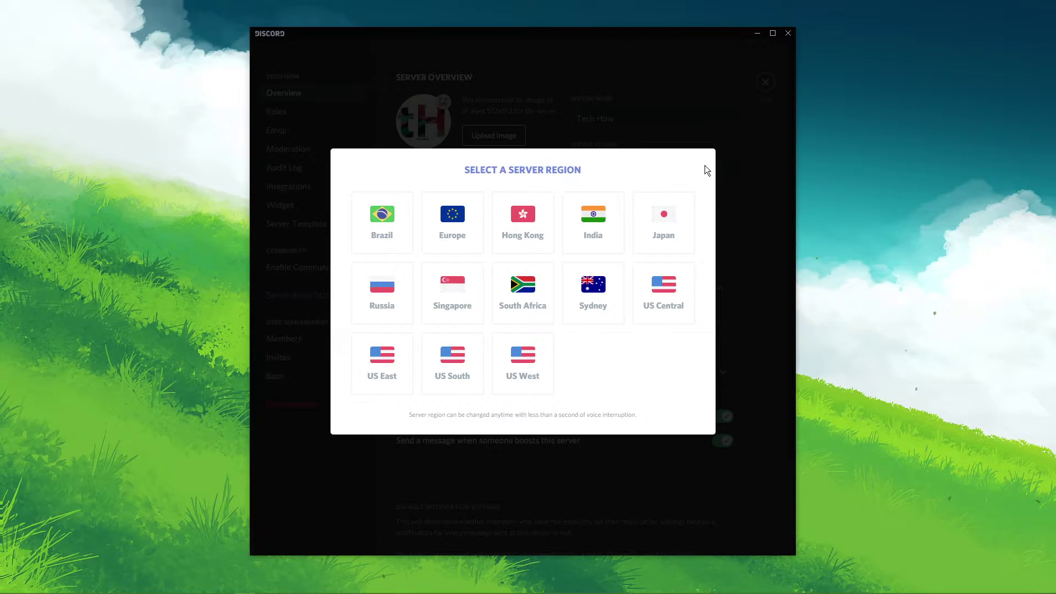
pyautogui.click(452, 219)
pyautogui.scroll(-2, 532, 240)
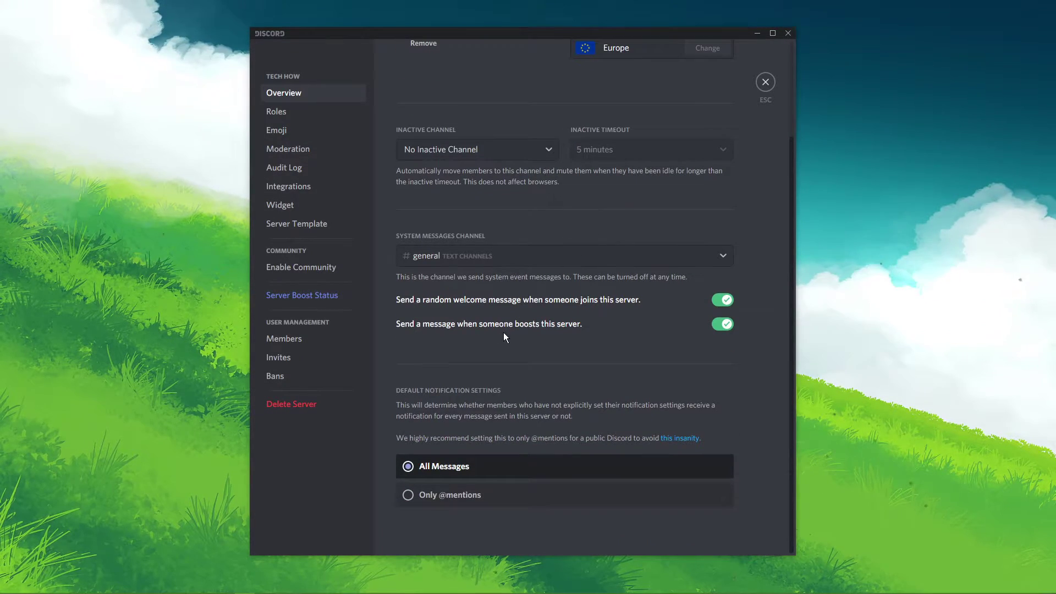
pyautogui.scroll(2, 511, 325)
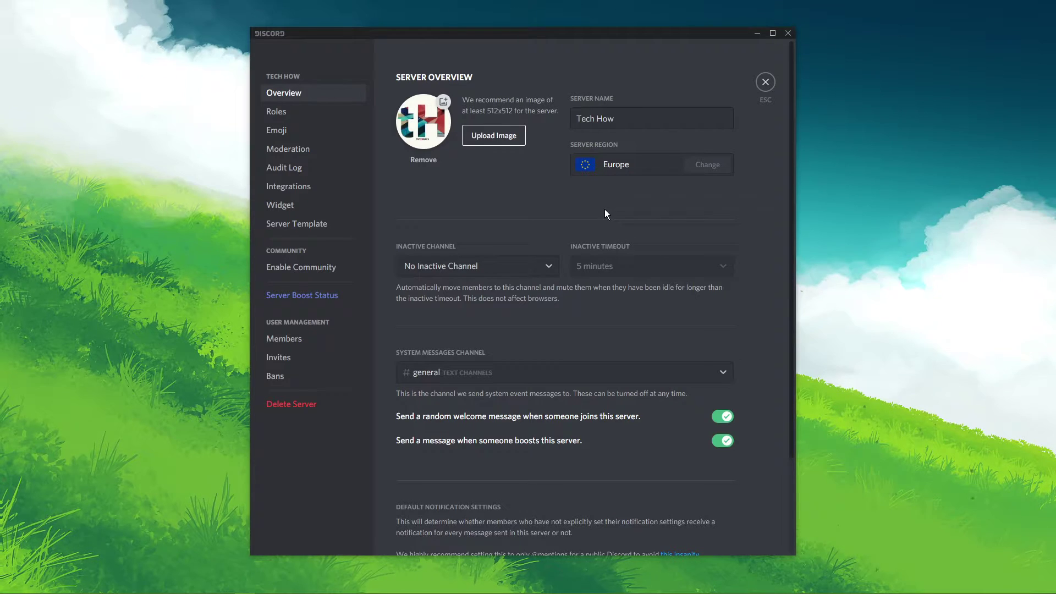
pyautogui.click(765, 90)
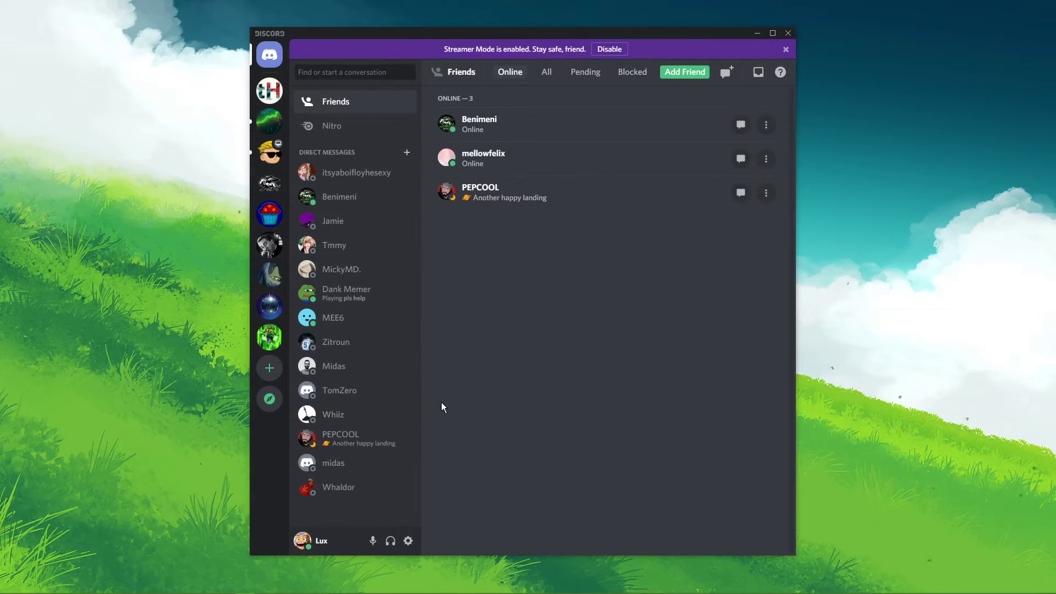
# Open the Voice & Video user settings and lower the microphone input volume to about 73%
pyautogui.click(407, 540)
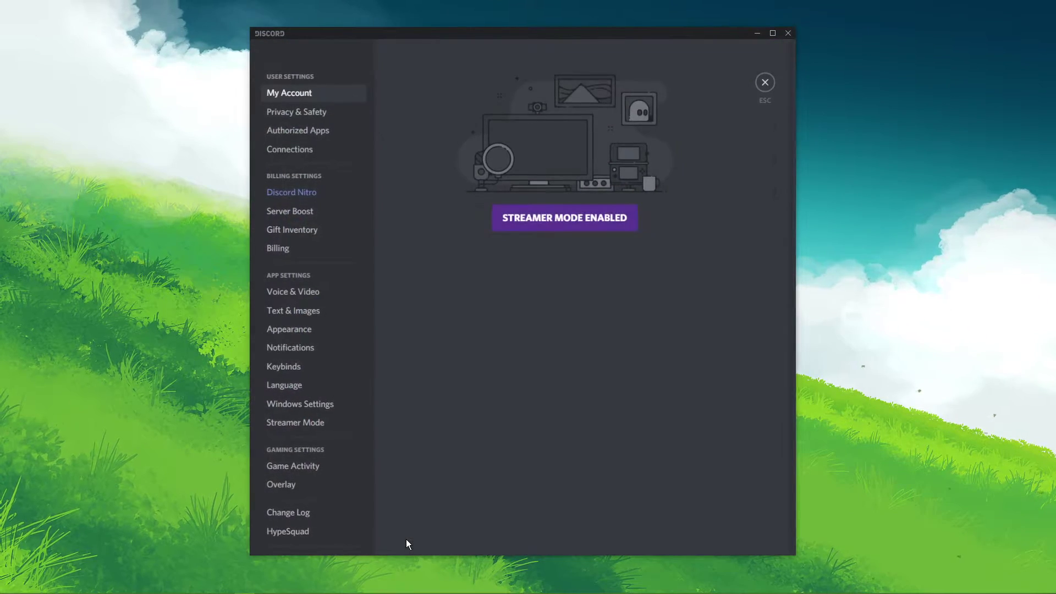
pyautogui.click(296, 292)
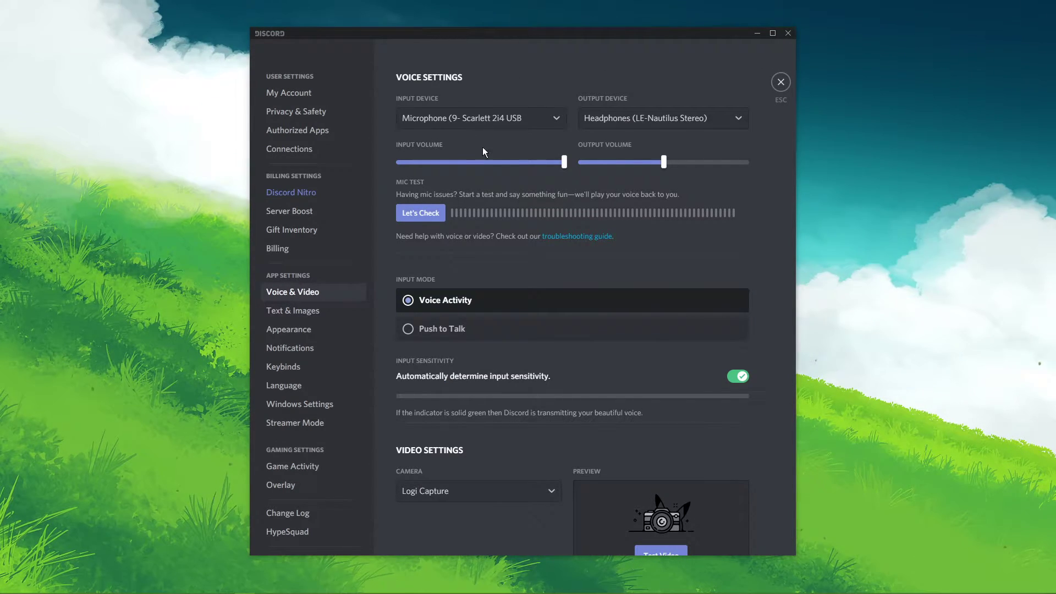
pyautogui.moveTo(565, 161); pyautogui.dragTo(521, 163)
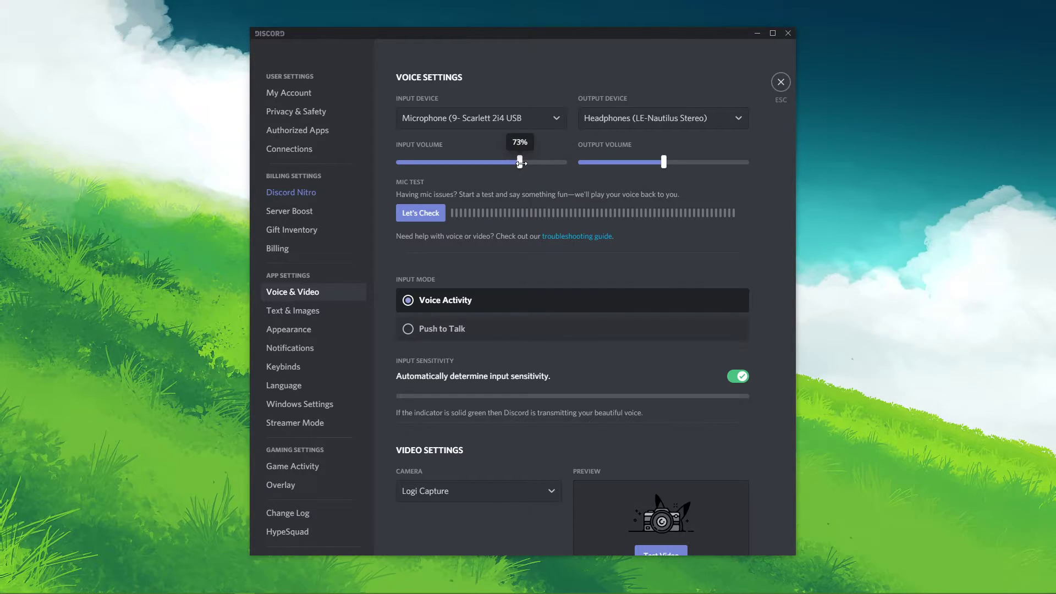
# Run a short microphone test, set the input volume to its maximum, and close the user settings
pyautogui.click(426, 219)
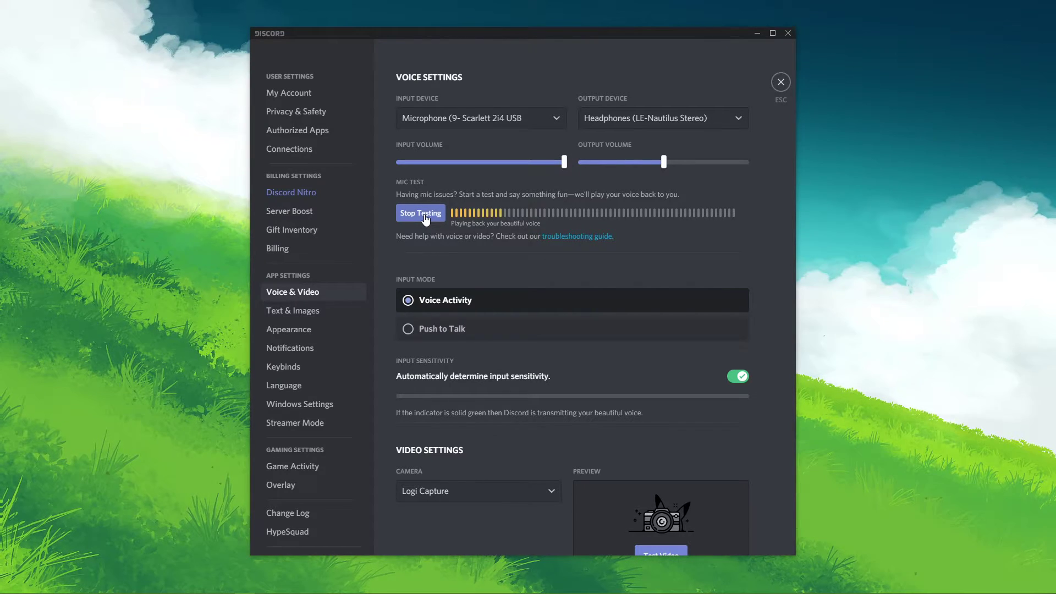
pyautogui.click(426, 219)
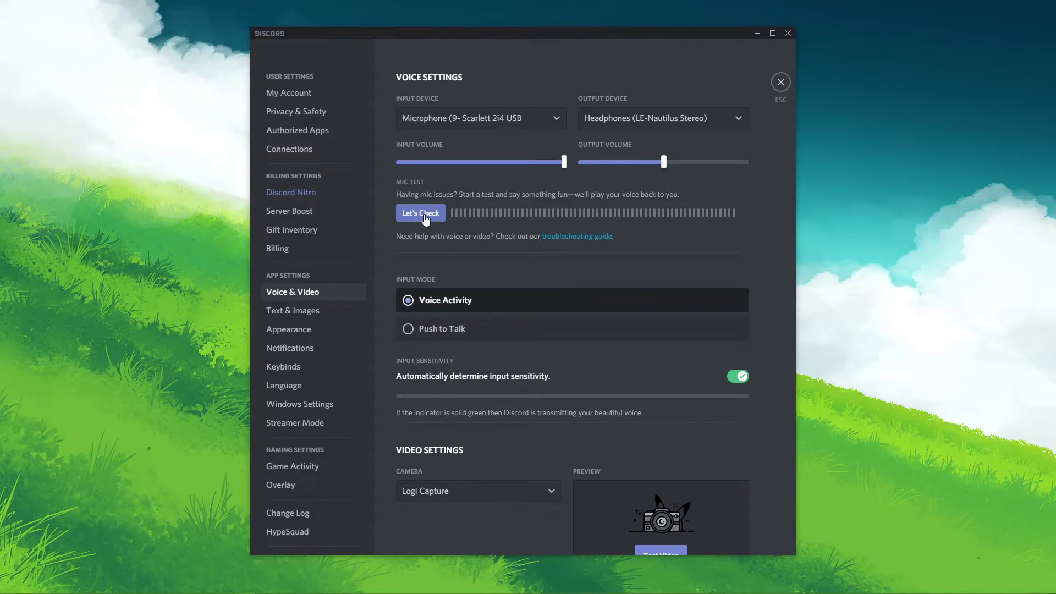
pyautogui.moveTo(564, 161)
pyautogui.mouseDown()
pyautogui.moveTo(517, 161)
pyautogui.moveTo(567, 162)
pyautogui.mouseUp()
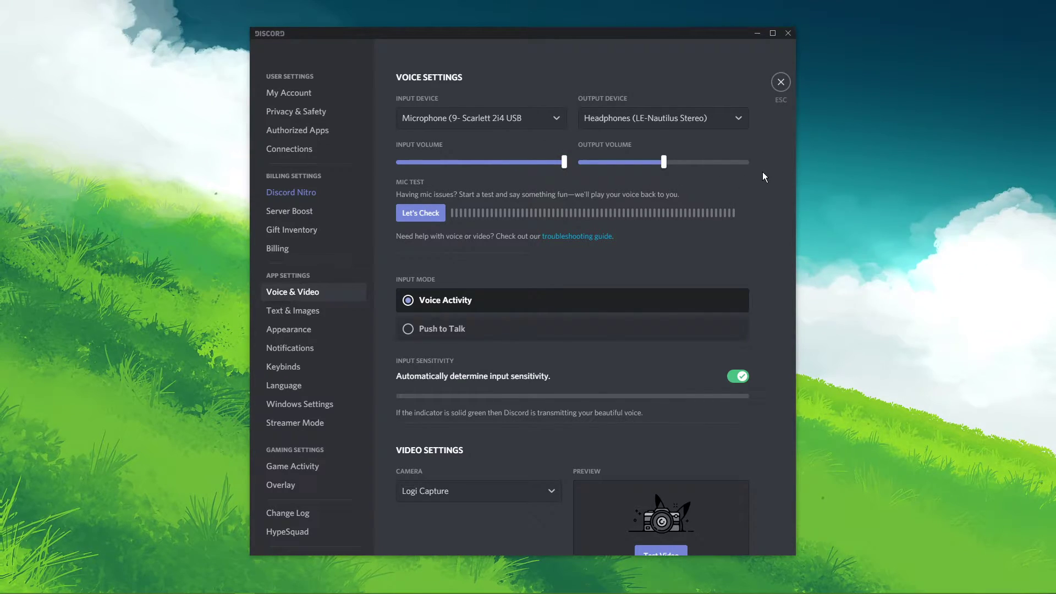
pyautogui.click(781, 82)
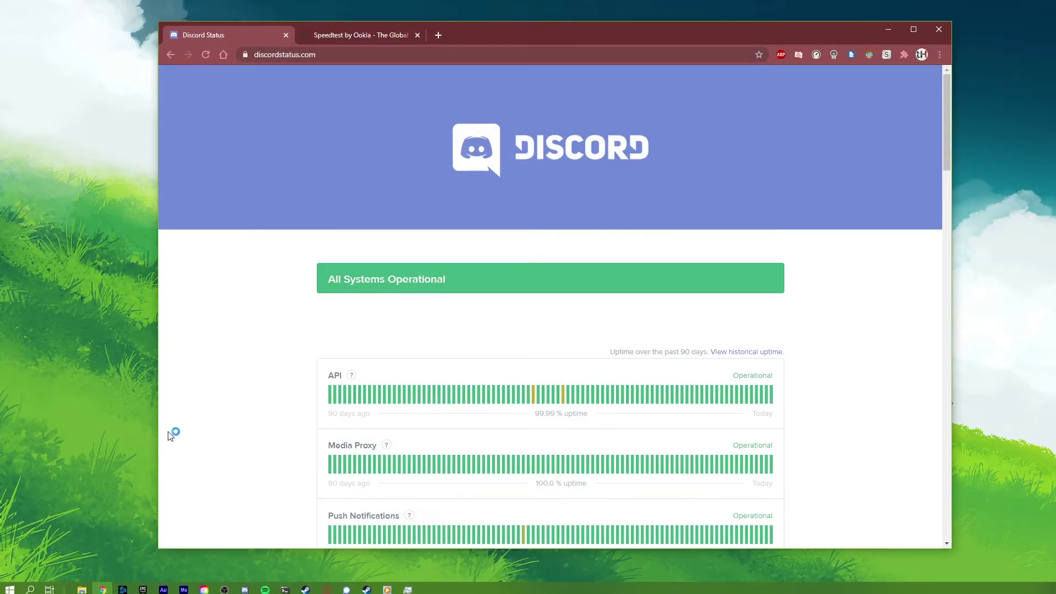
# Switch to the browser's Discord Status page and examine the system metrics and past incidents
pyautogui.middleClick(216, 321)
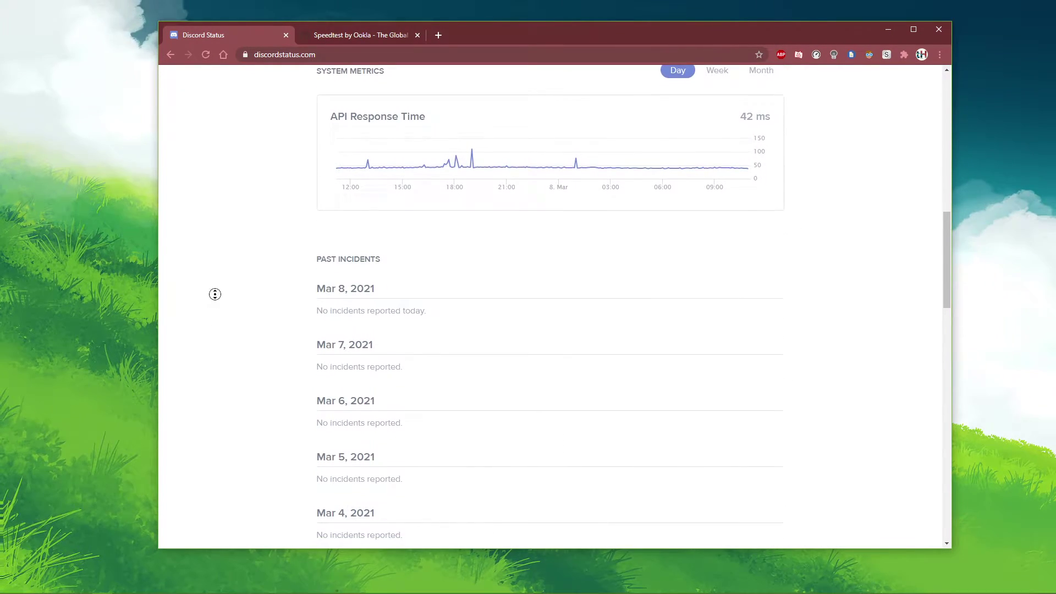
pyautogui.click(222, 163)
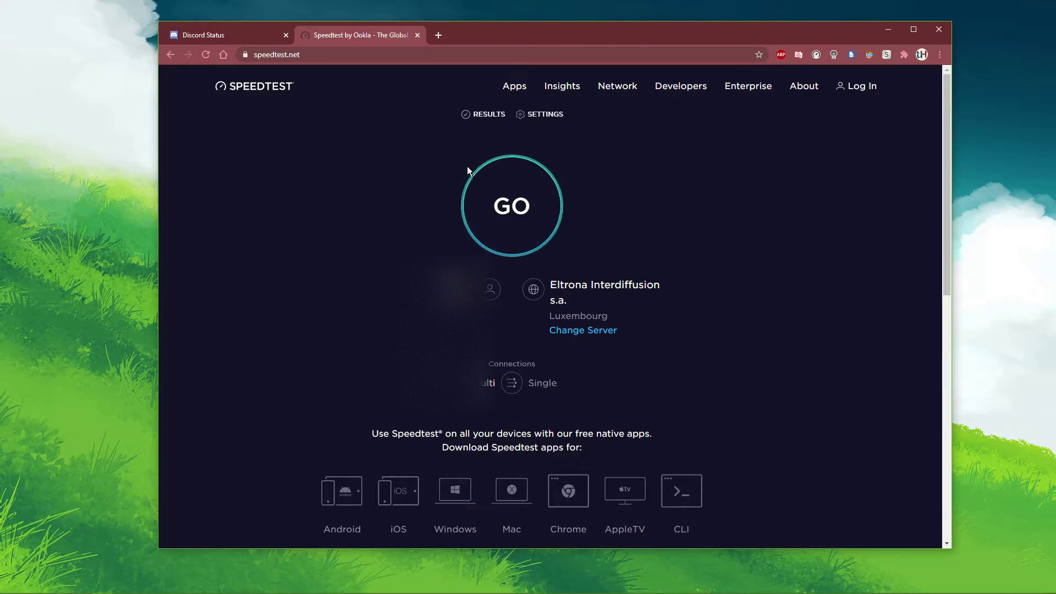
# Run an internet speed test on speedtest.net and highlight the ping result
pyautogui.click(469, 168)
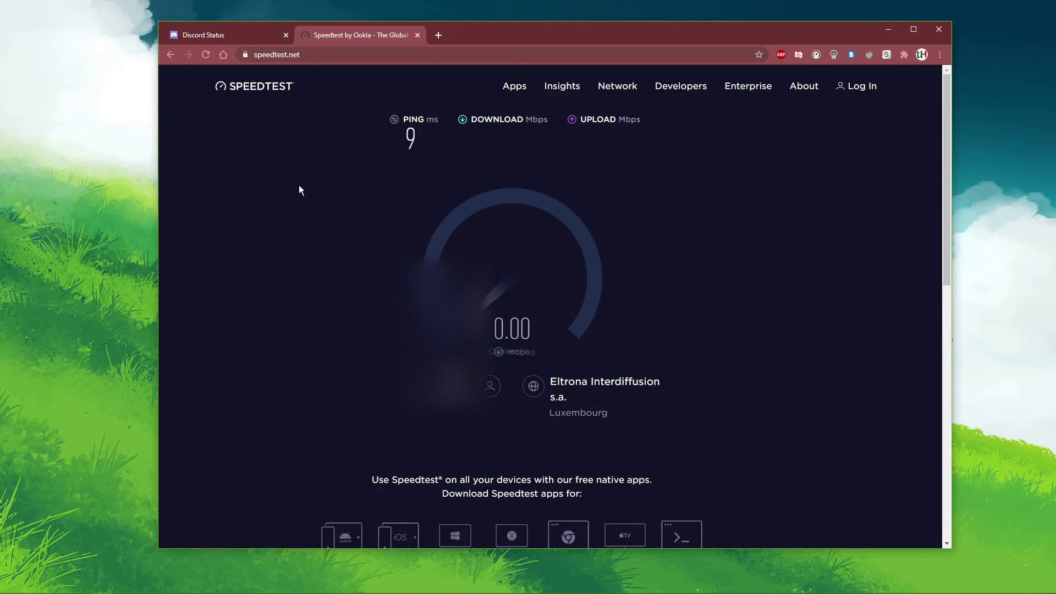
pyautogui.moveTo(414, 144); pyautogui.dragTo(379, 164)
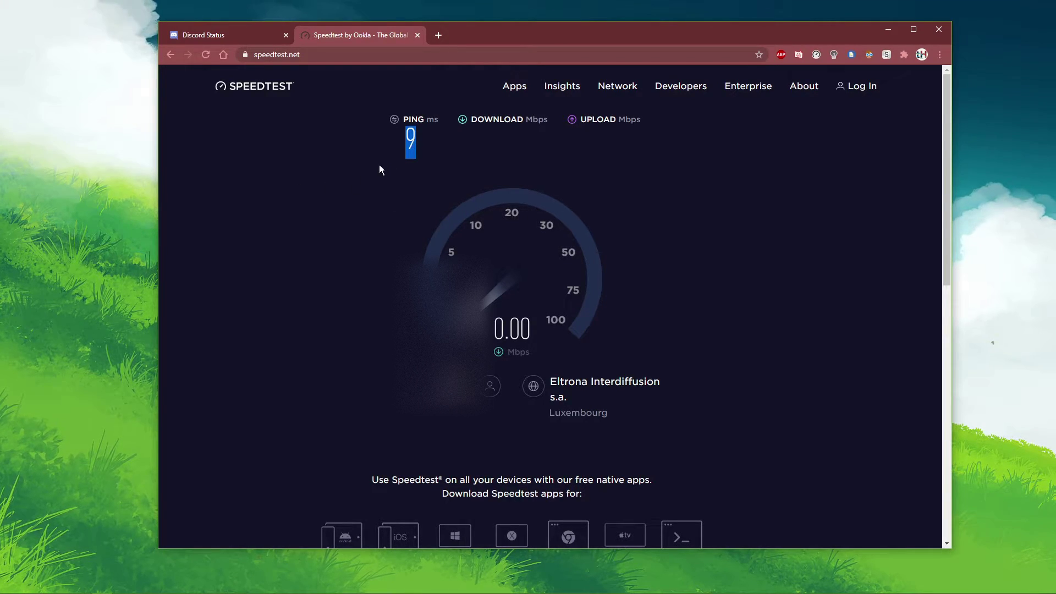
pyautogui.click(330, 191)
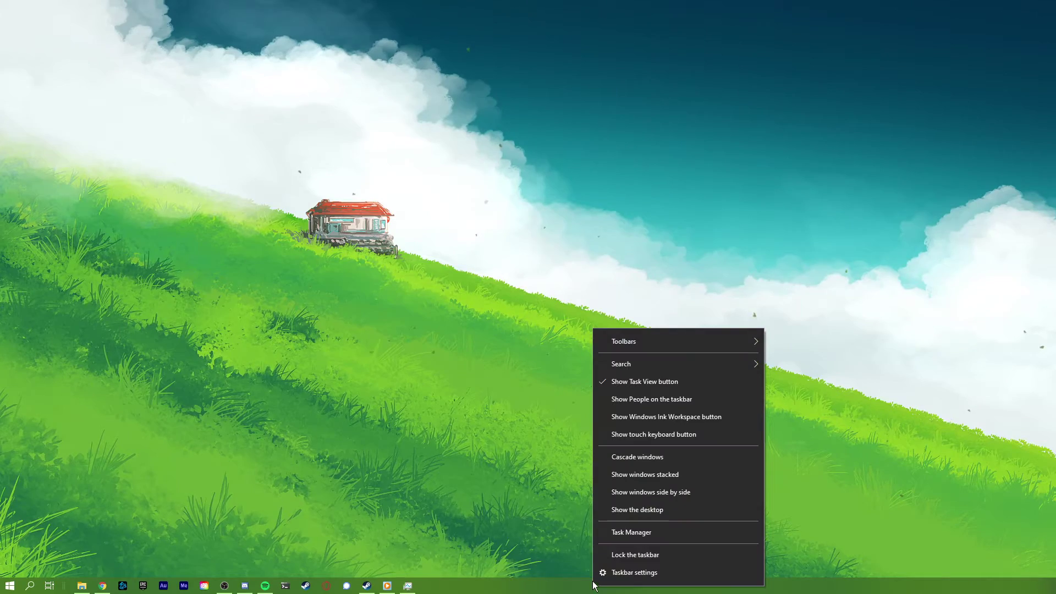
# Open Resource Monitor from Task Manager and expand the list of processes with network activity
pyautogui.click(623, 527)
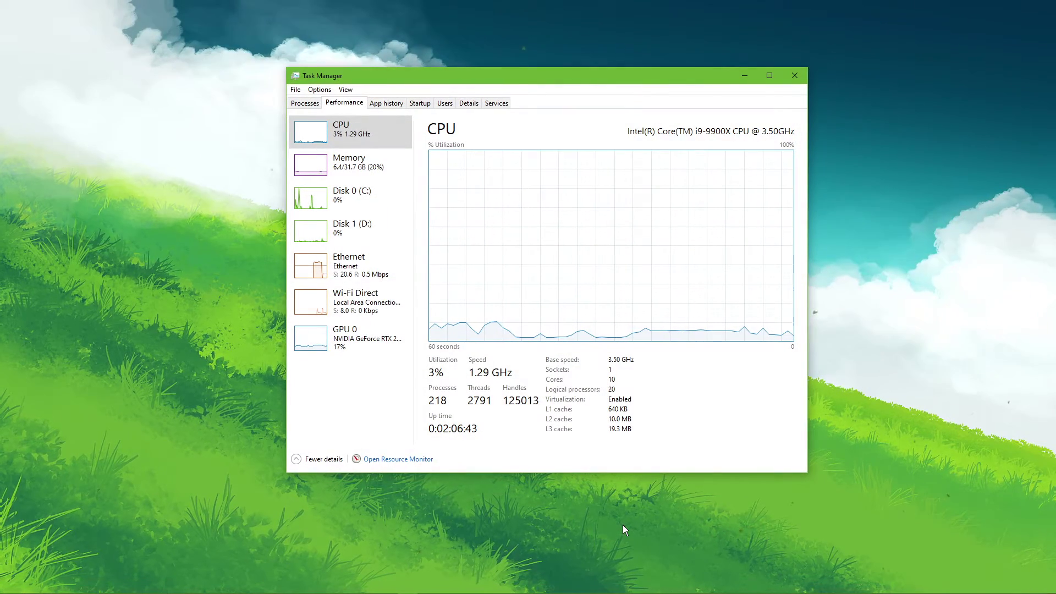
pyautogui.click(398, 460)
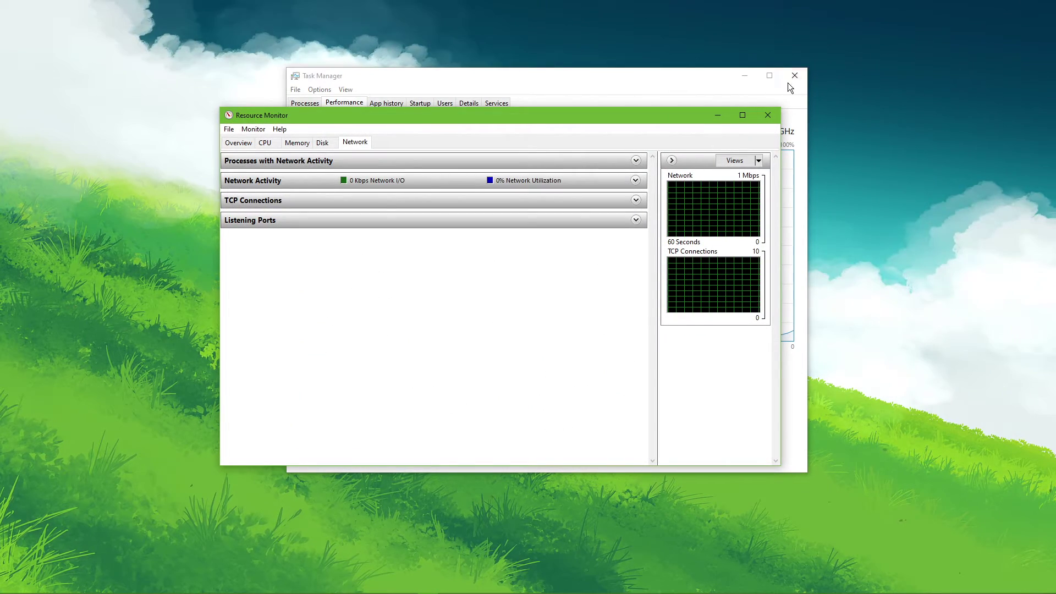
pyautogui.click(791, 81)
pyautogui.moveTo(662, 114); pyautogui.dragTo(740, 95)
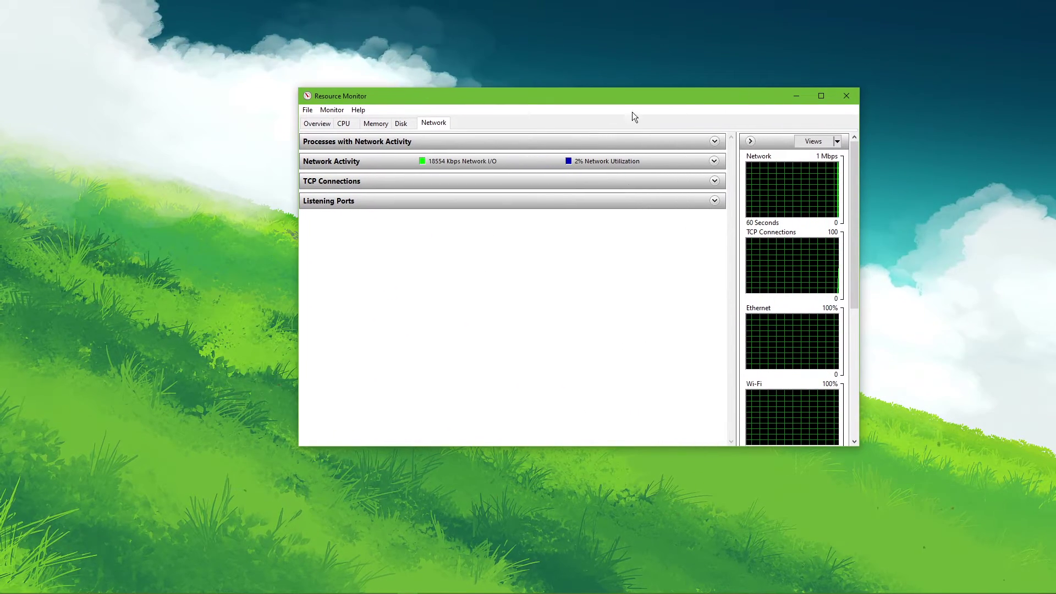
pyautogui.click(431, 144)
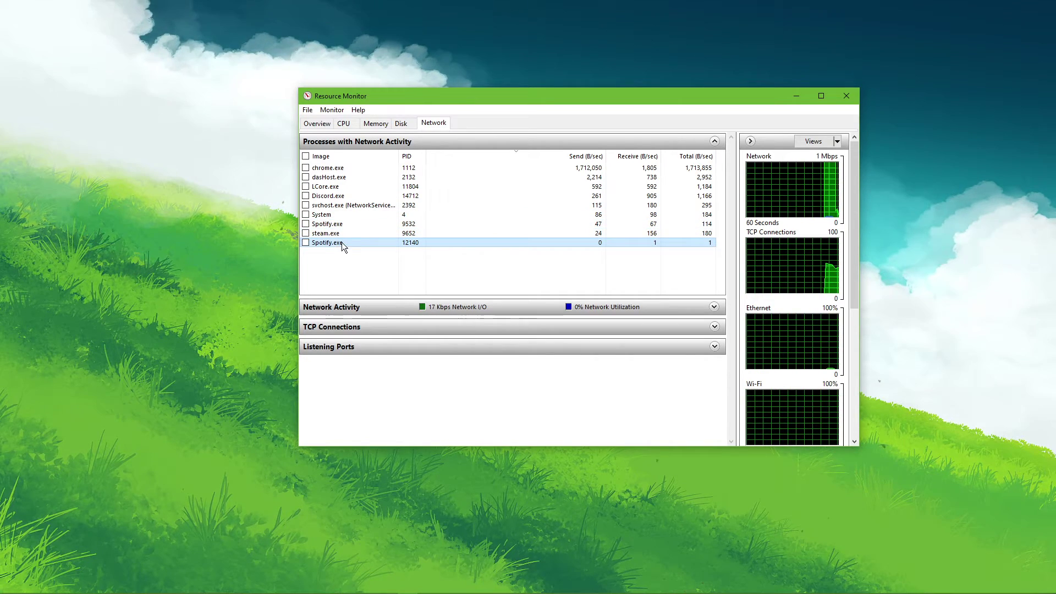
# Check the available process actions for chrome.exe, Discord.exe and steam.exe without ending any of them
pyautogui.rightClick(360, 167)
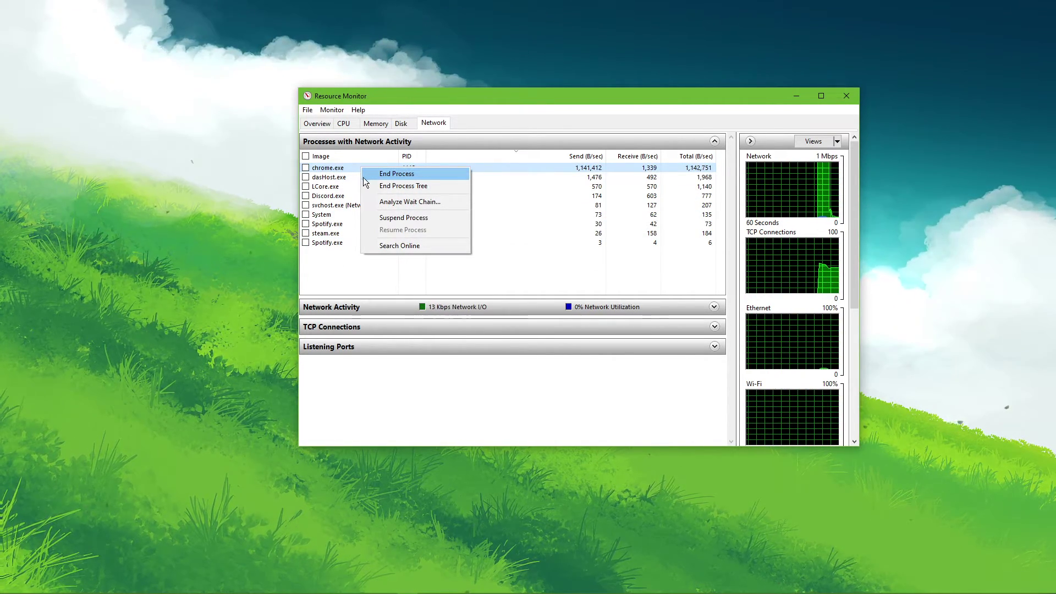
pyautogui.rightClick(353, 196)
pyautogui.click(338, 233)
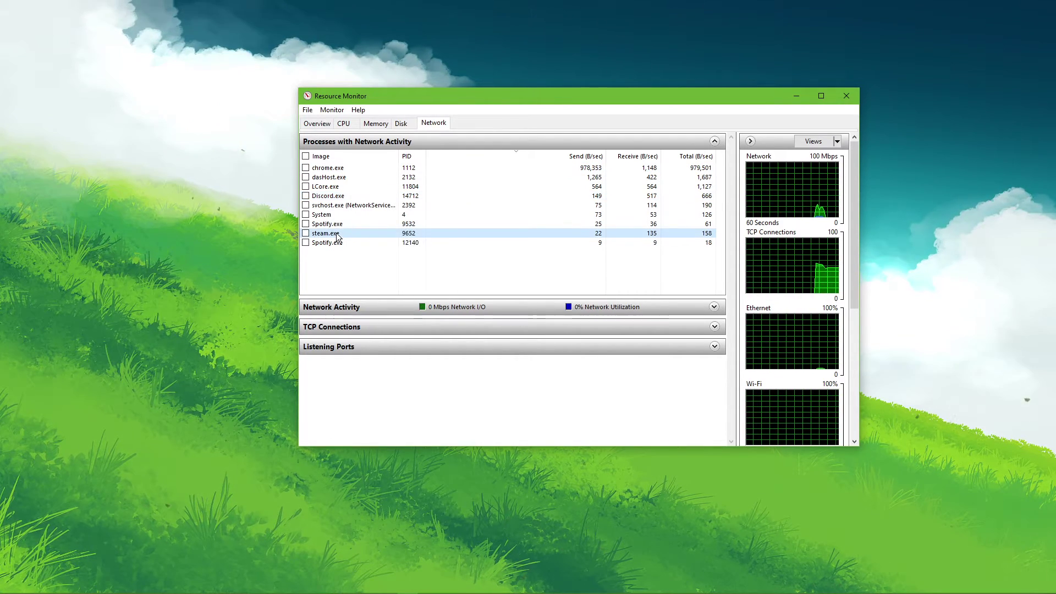
pyautogui.rightClick(337, 234)
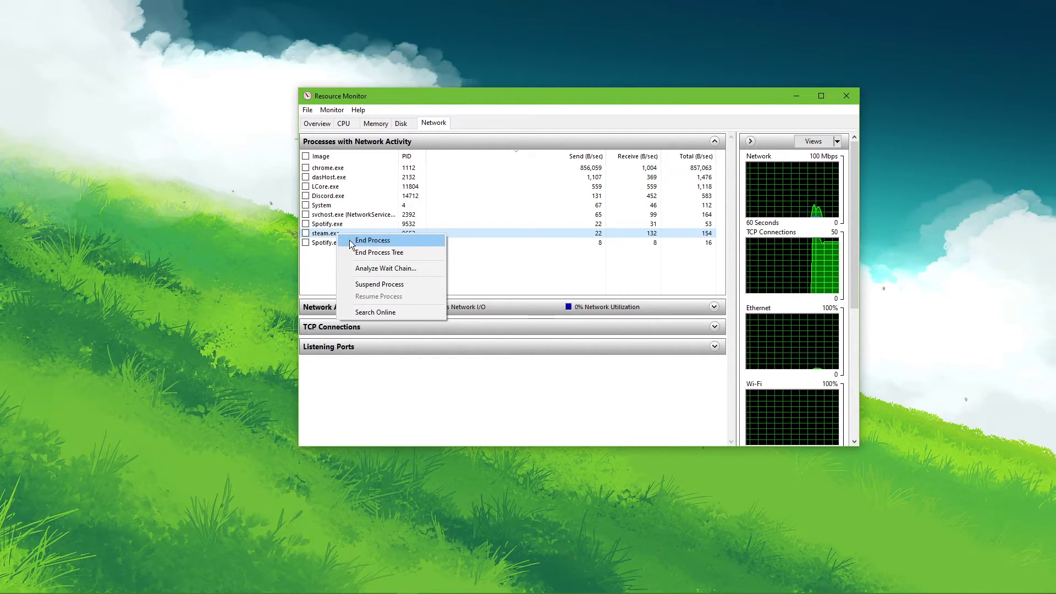
pyautogui.click(307, 279)
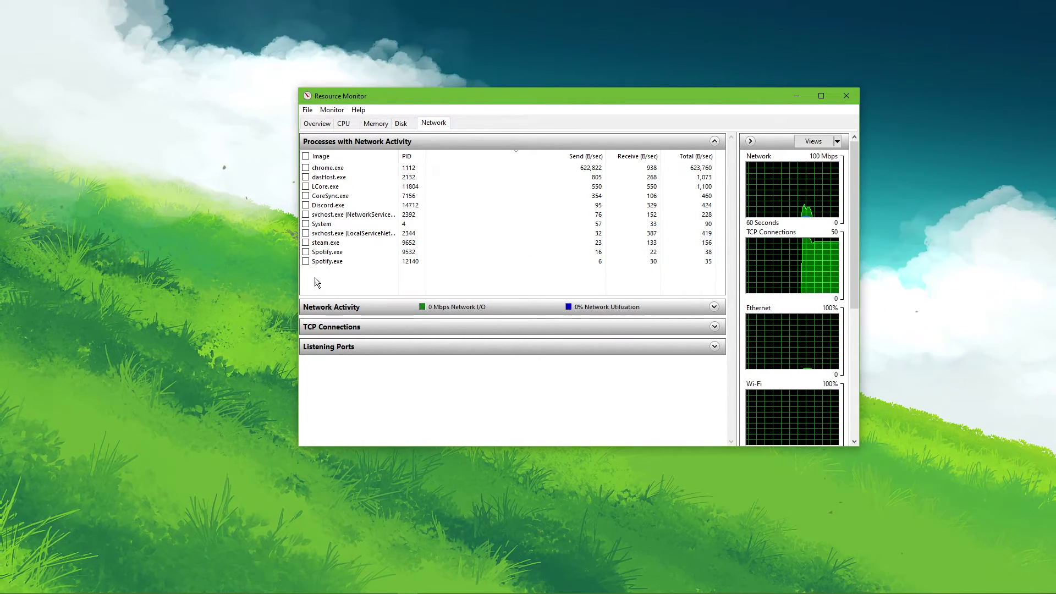
pyautogui.click(546, 141)
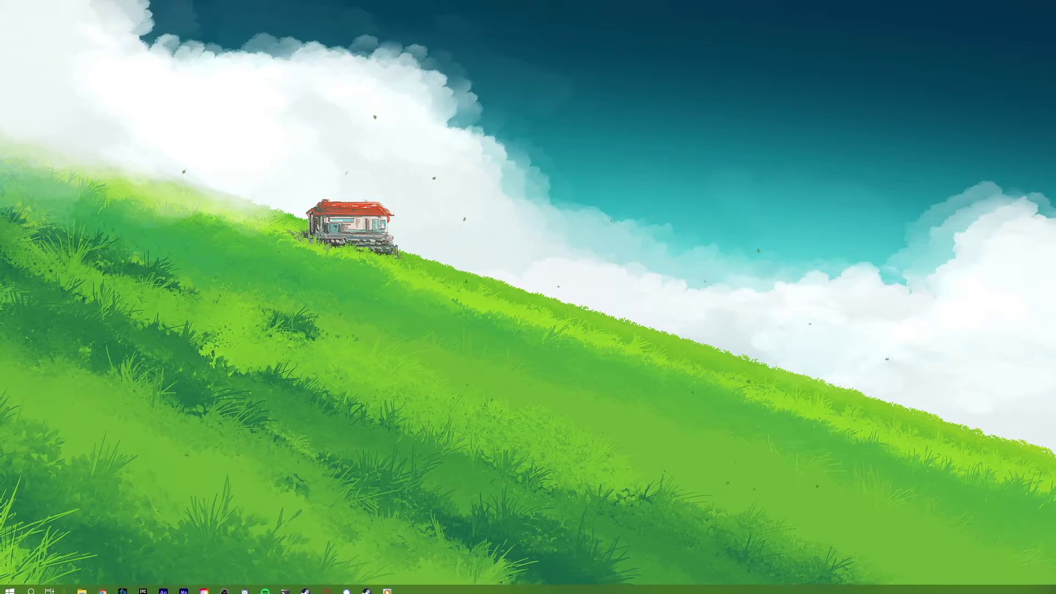
# Switch to Command Prompt, ping google.com, highlight the reported packet loss, and enter "ipco" at the prompt
pyautogui.moveTo(443, 95); pyautogui.dragTo(595, 118)
pyautogui.write('ping go')
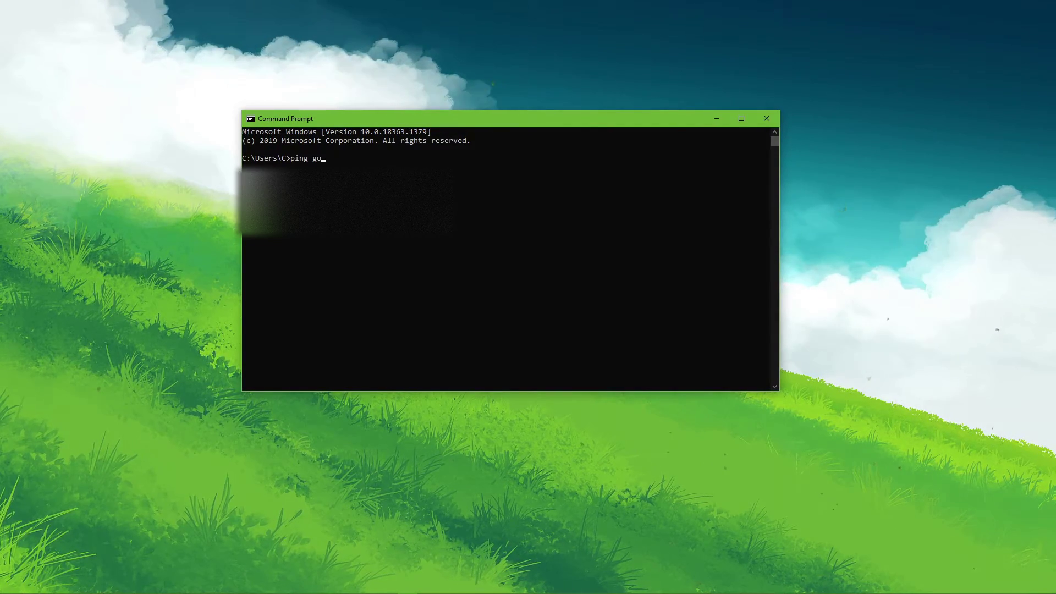
pyautogui.write('ogle.com')
pyautogui.press('Return')
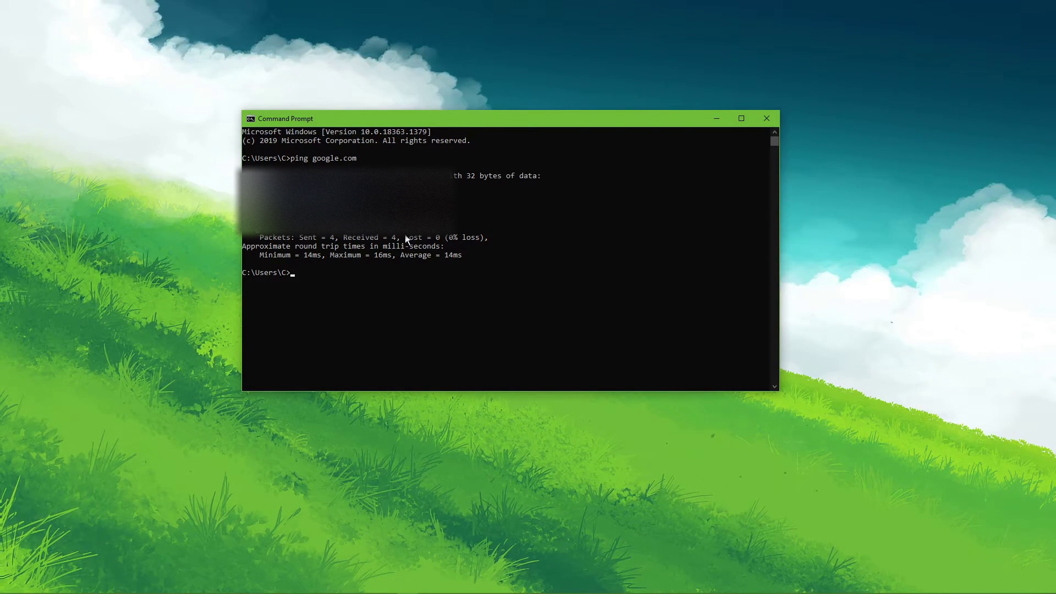
pyautogui.moveTo(404, 237); pyautogui.dragTo(484, 238)
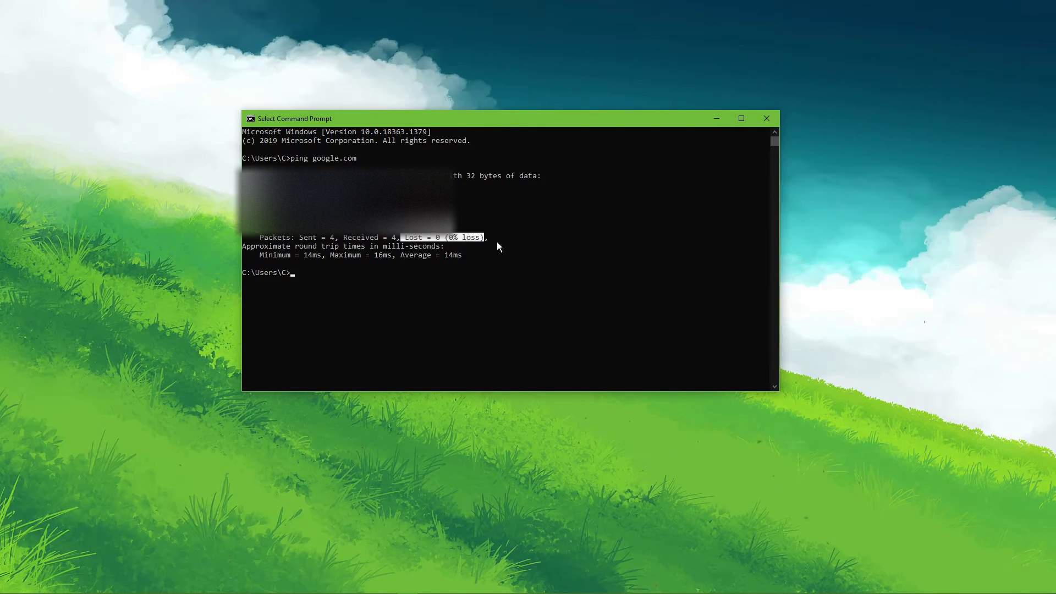
pyautogui.write('ipco')
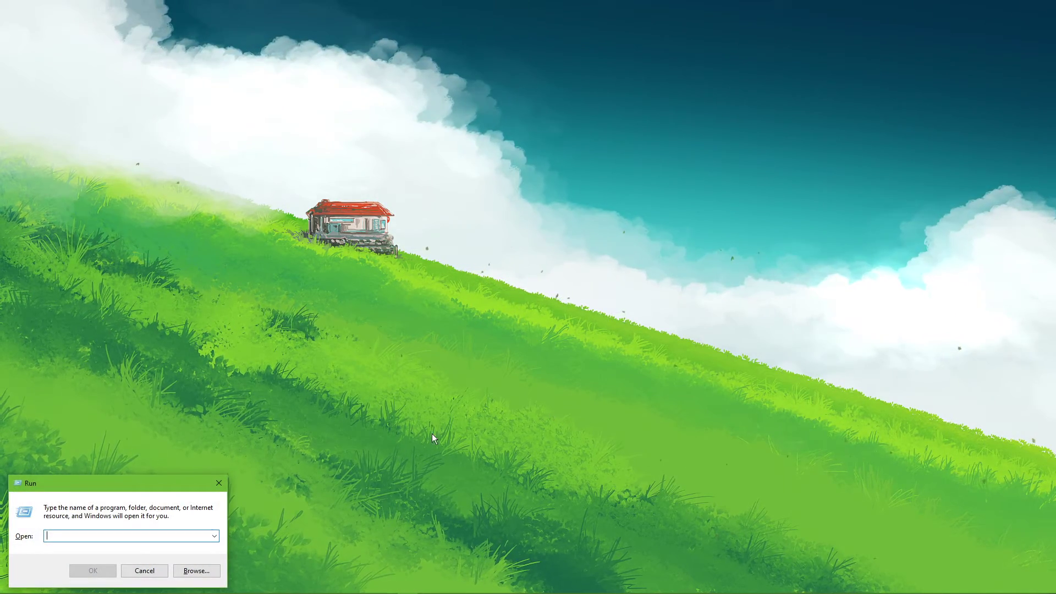
# Open Control Panel by running the control command from the Run dialog
pyautogui.moveTo(127, 486); pyautogui.dragTo(533, 210)
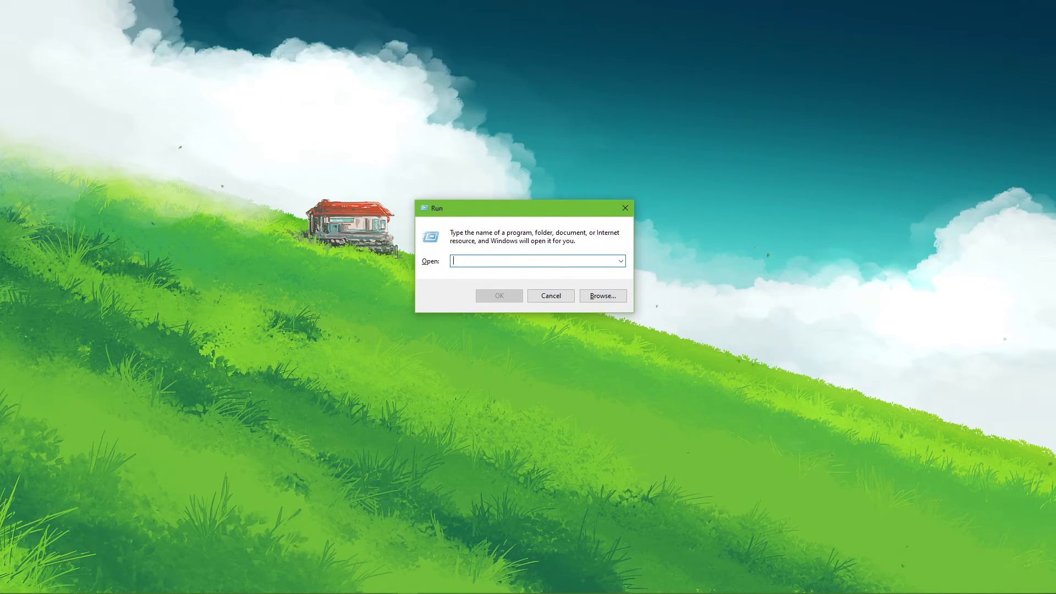
pyautogui.write('control')
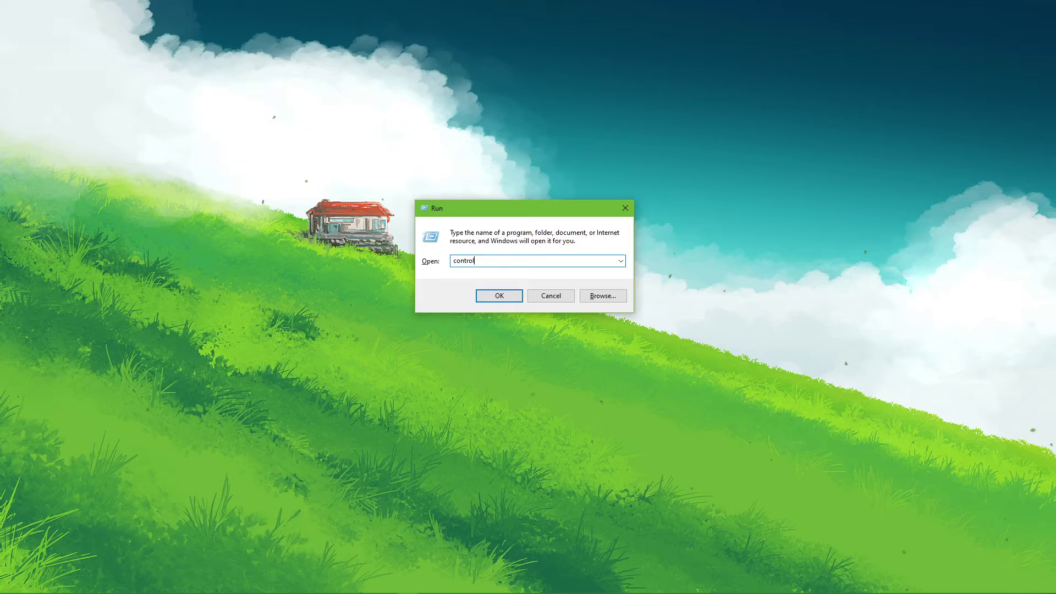
pyautogui.press('Return')
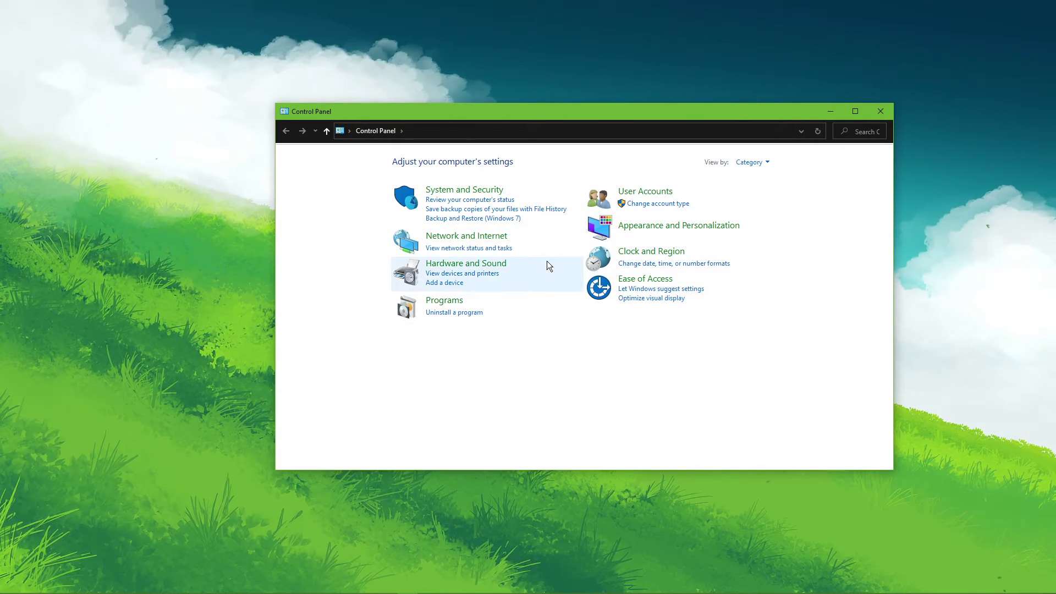
# Open the Ethernet connection's status from the Network and Sharing Center and close the Control Panel window
pyautogui.click(448, 238)
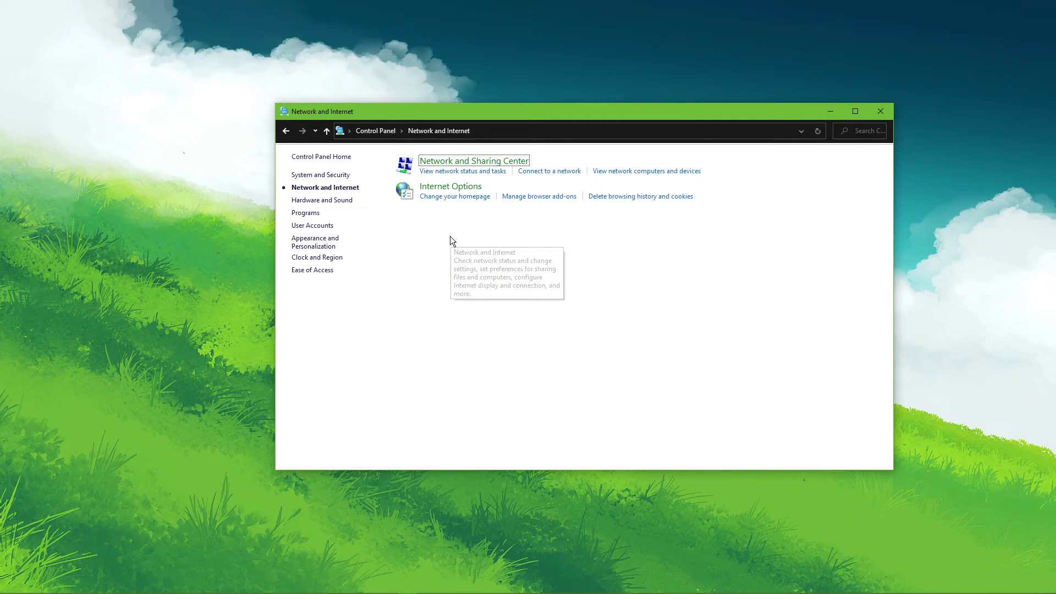
pyautogui.click(446, 160)
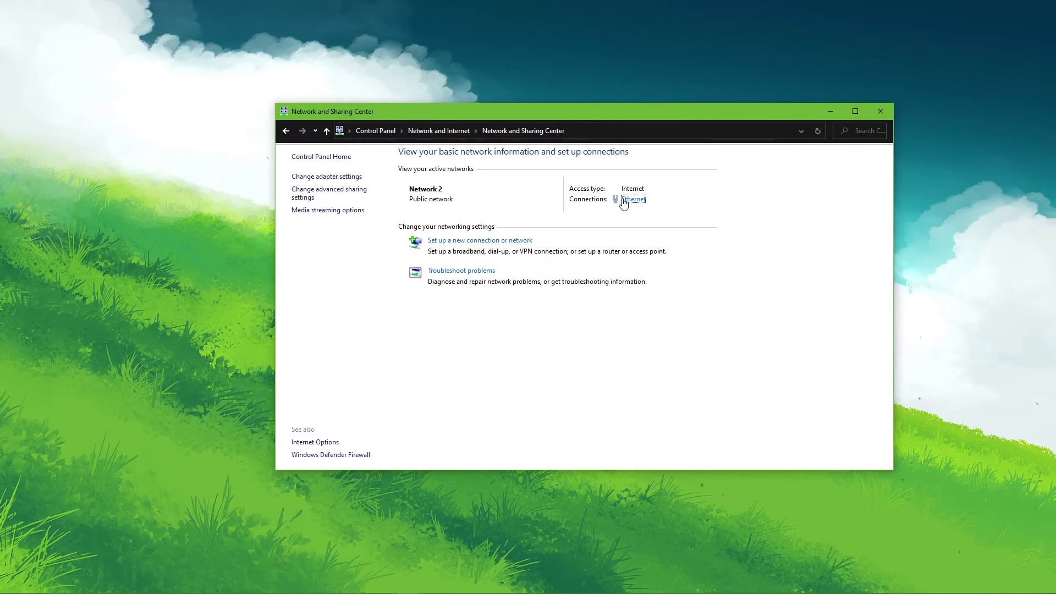
pyautogui.moveTo(1018, 180); pyautogui.dragTo(533, 161)
pyautogui.click(876, 116)
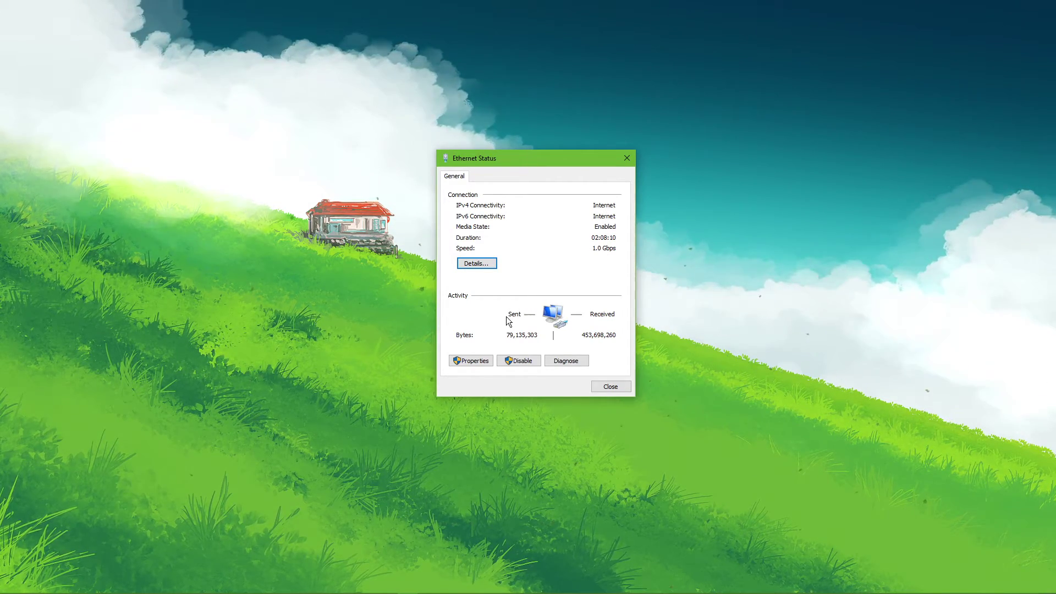
# Open the Internet Protocol Version 4 (TCP/IPv4) properties from the Ethernet connection's properties
pyautogui.click(472, 361)
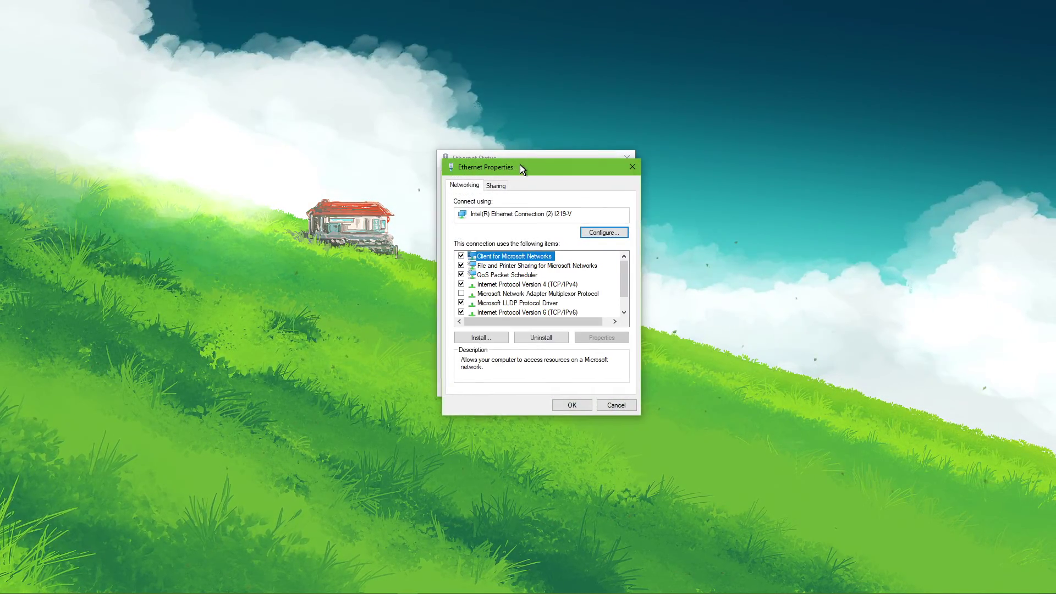
pyautogui.doubleClick(491, 274)
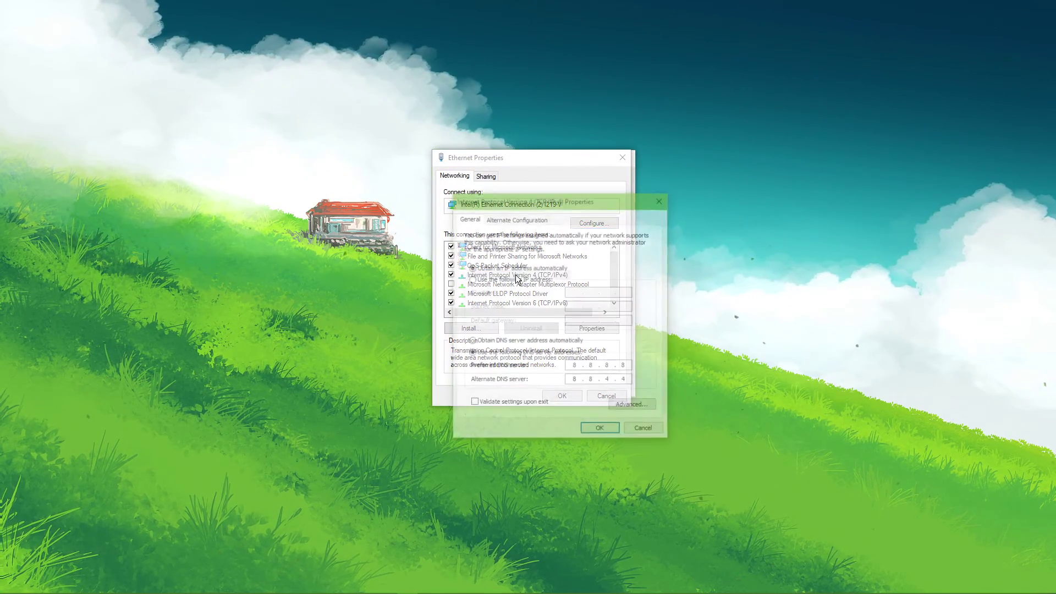
pyautogui.moveTo(527, 173); pyautogui.dragTo(521, 164)
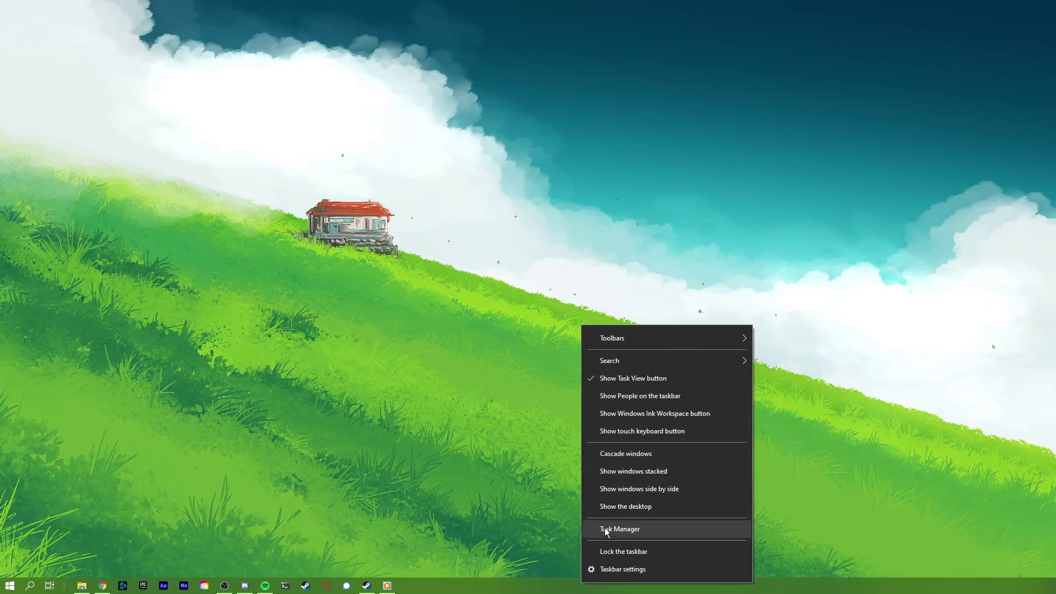
# Open Task Manager and check the available process actions for OBS Studio without ending it
pyautogui.click(605, 527)
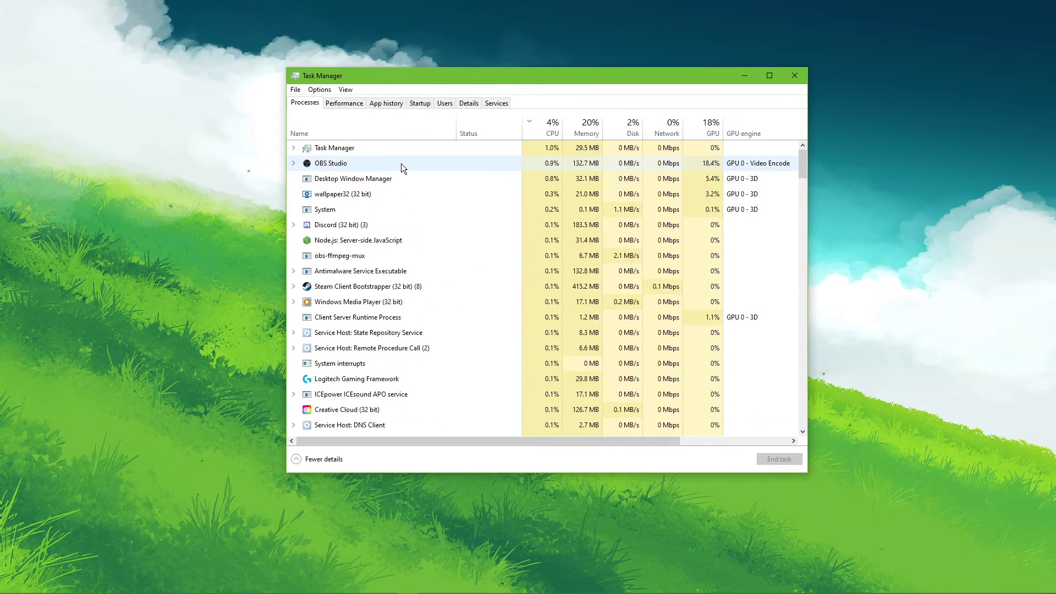
pyautogui.rightClick(401, 163)
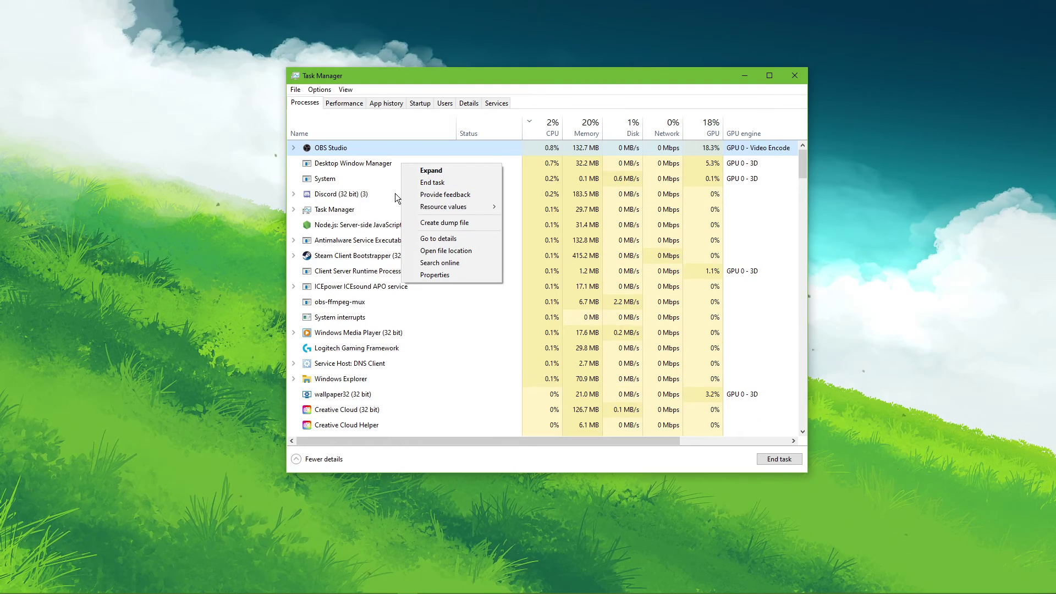
pyautogui.click(356, 253)
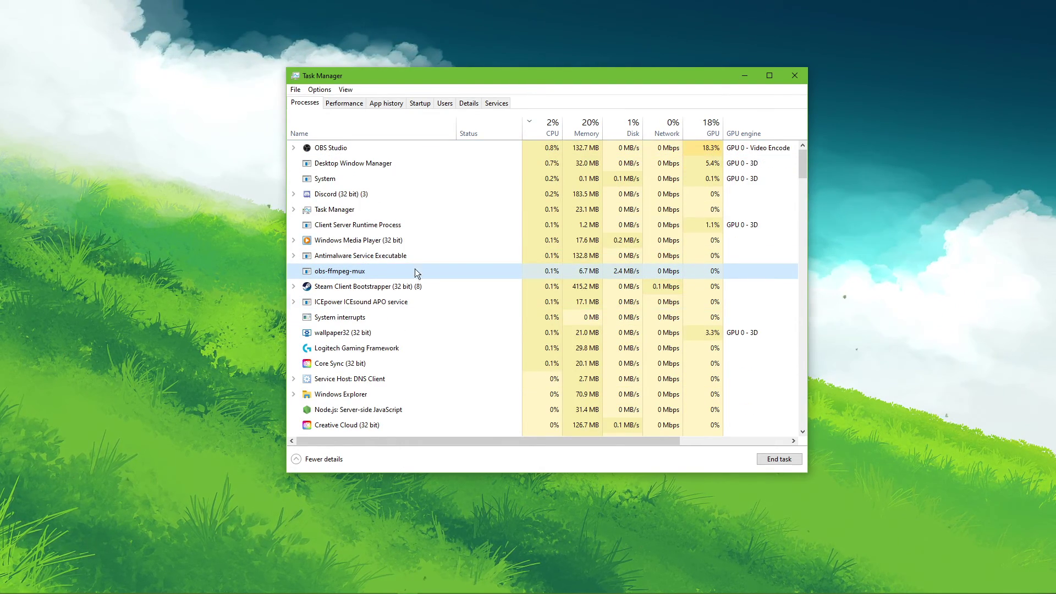
# Sort the running processes by memory usage and check the process actions for Creative Cloud and NVIDIA Container without ending them
pyautogui.click(586, 125)
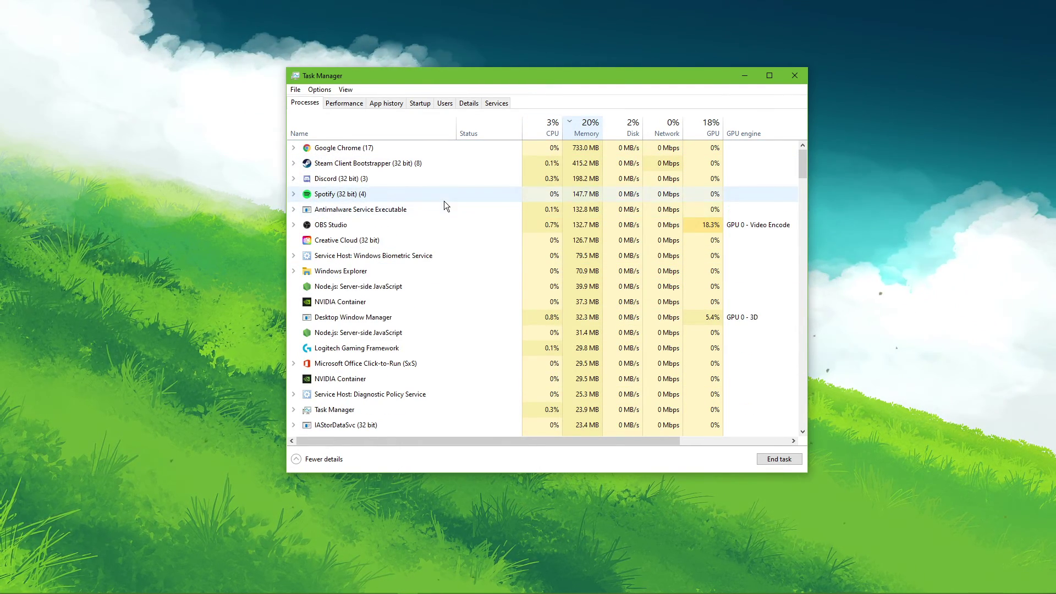
pyautogui.rightClick(417, 243)
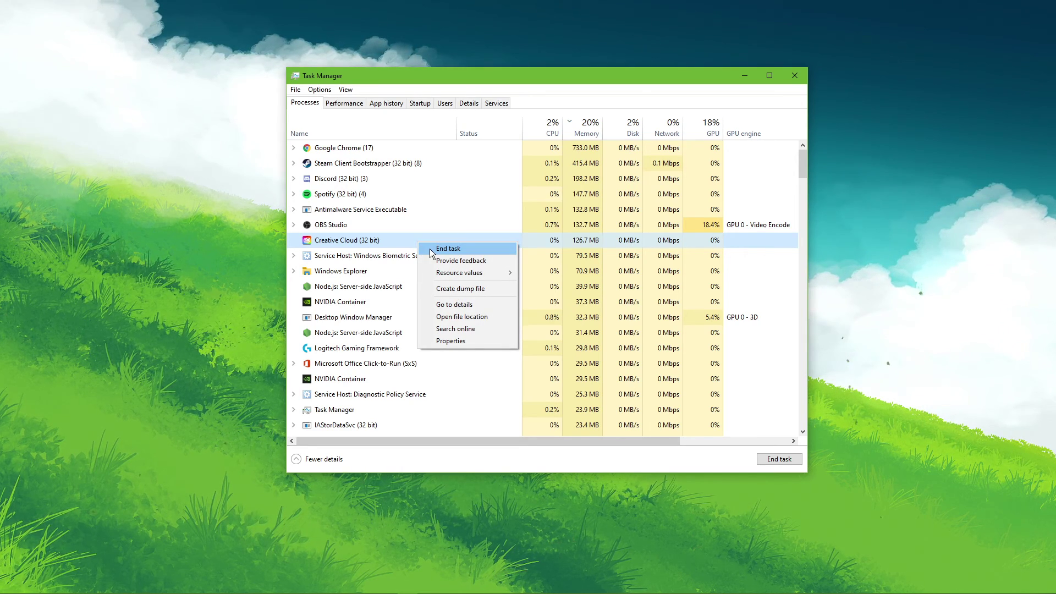
pyautogui.click(412, 252)
pyautogui.scroll(-1, 407, 264)
pyautogui.rightClick(403, 286)
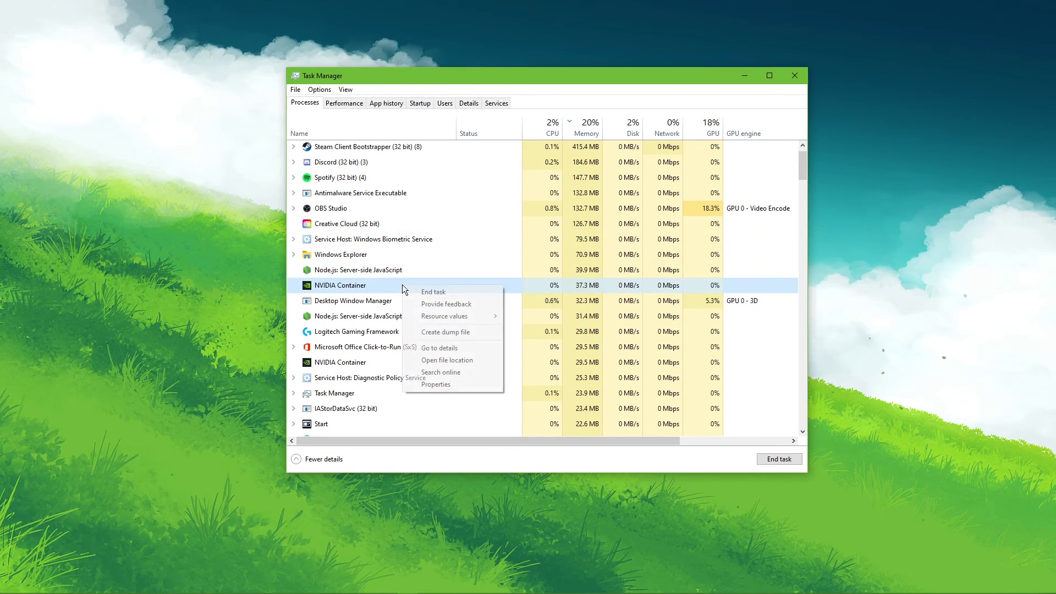
pyautogui.click(411, 281)
pyautogui.scroll(-1, 464, 273)
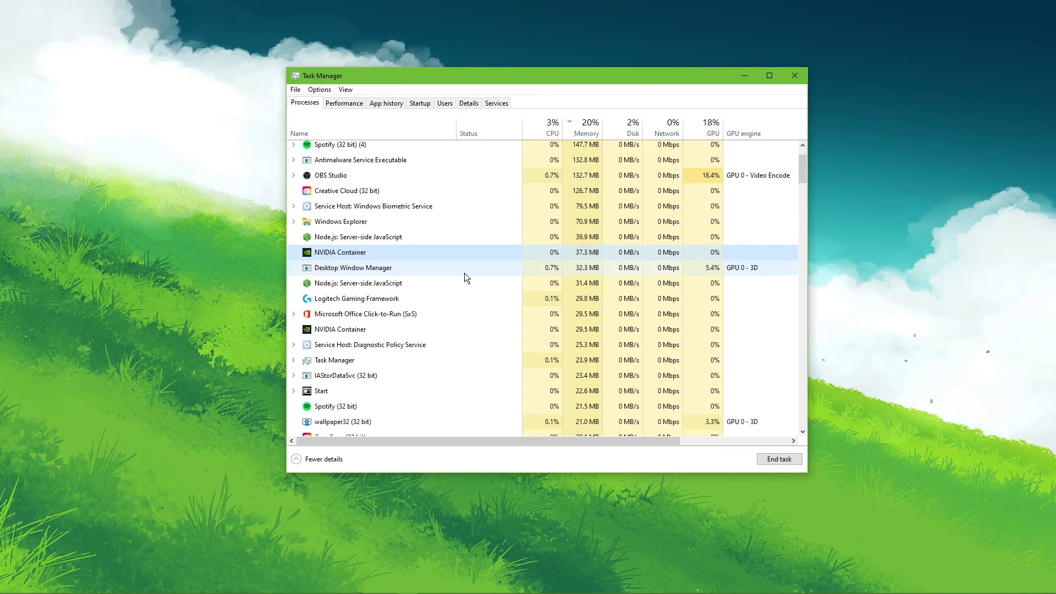
# Check the process actions for Microsoft Office Click-to-Run (SxS) and Core Sync without ending them, and review the remaining processes
pyautogui.rightClick(457, 313)
pyautogui.click(445, 312)
pyautogui.scroll(-3, 444, 312)
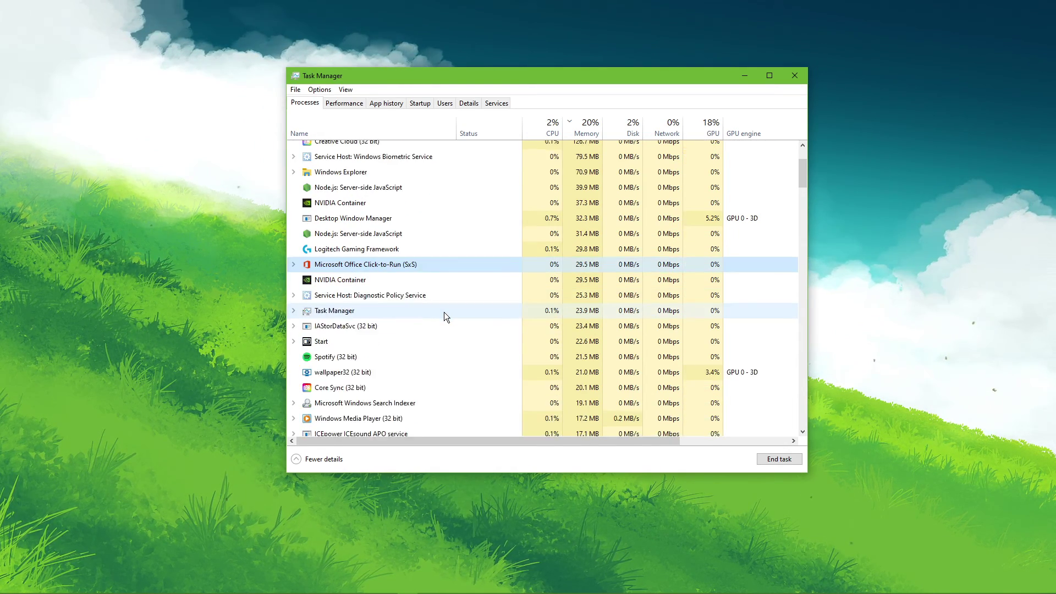
pyautogui.rightClick(442, 344)
pyautogui.click(433, 338)
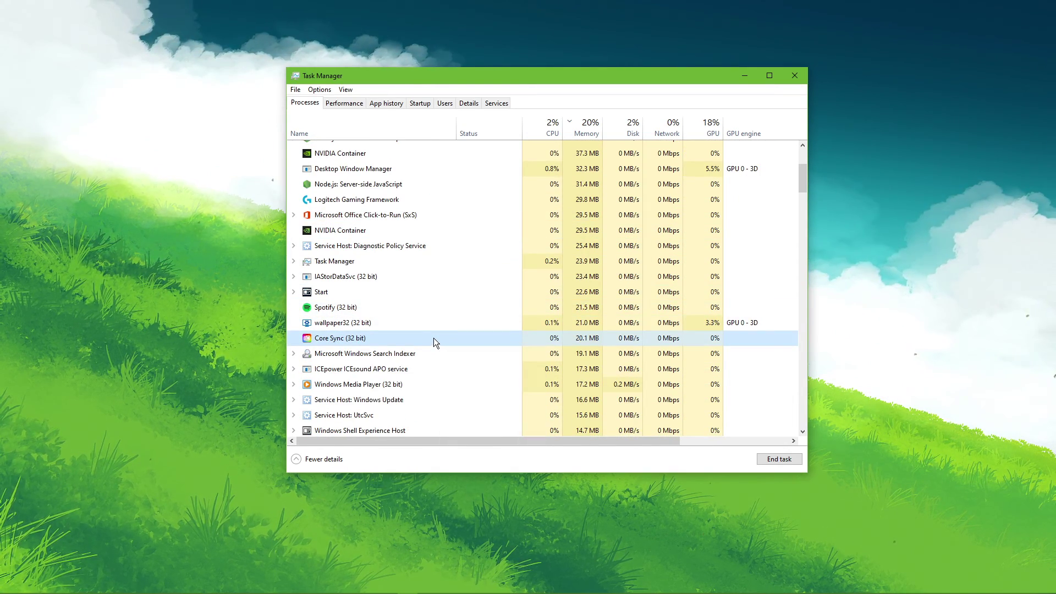
pyautogui.scroll(-1, 433, 338)
pyautogui.scroll(-2, 434, 338)
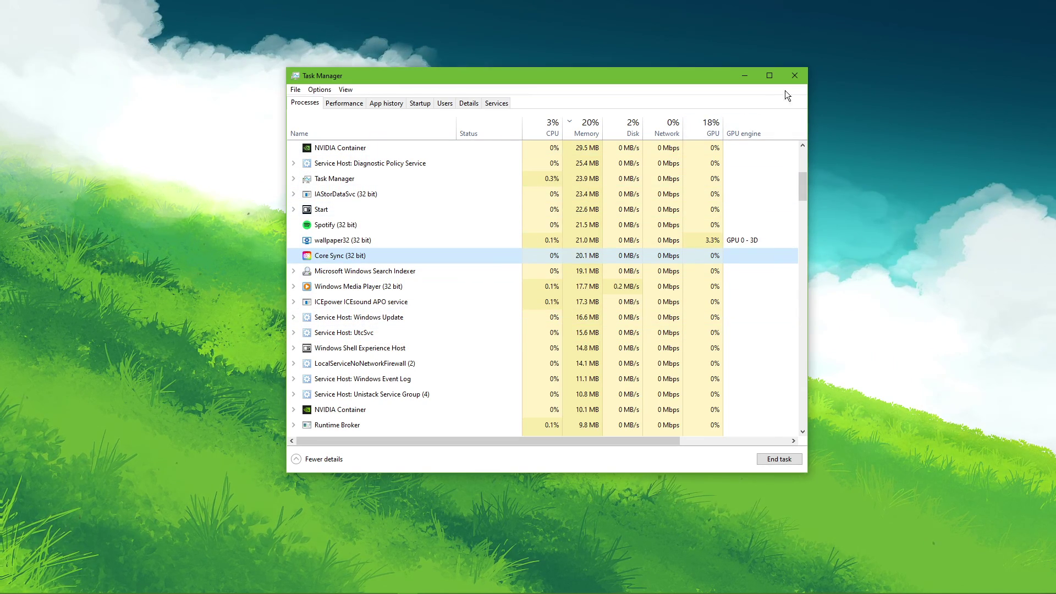